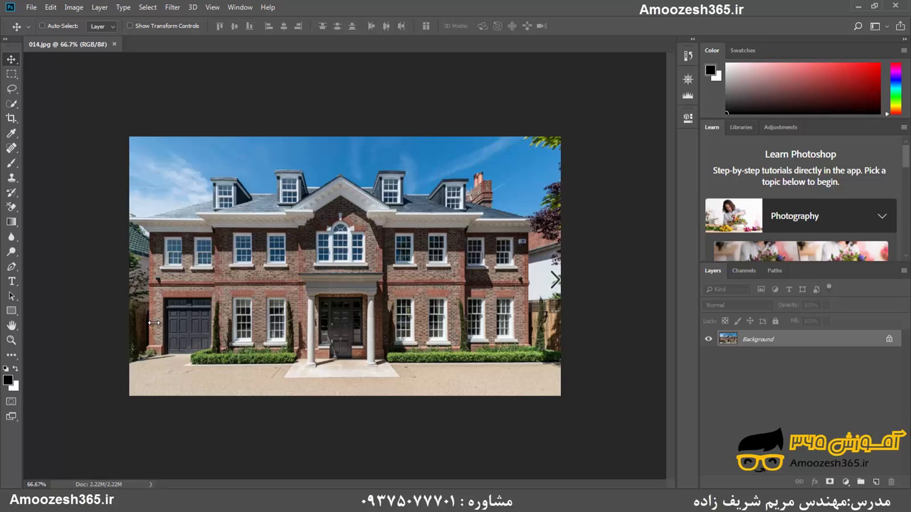
Activate the Zoom tool in zoom-in mode
{"action": "left_click", "coordinate": [12, 340]}
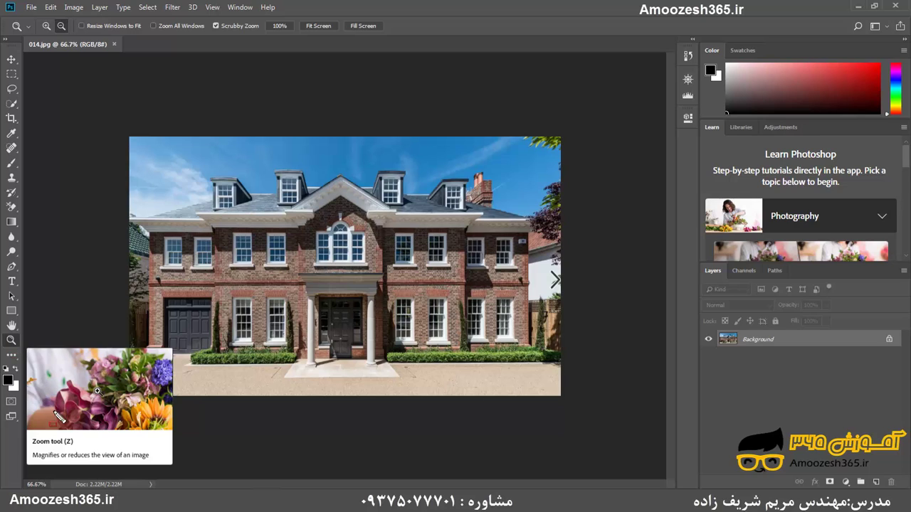
{"action": "left_click_drag", "start_coordinate": [26, 432], "coordinate": [74, 448]}
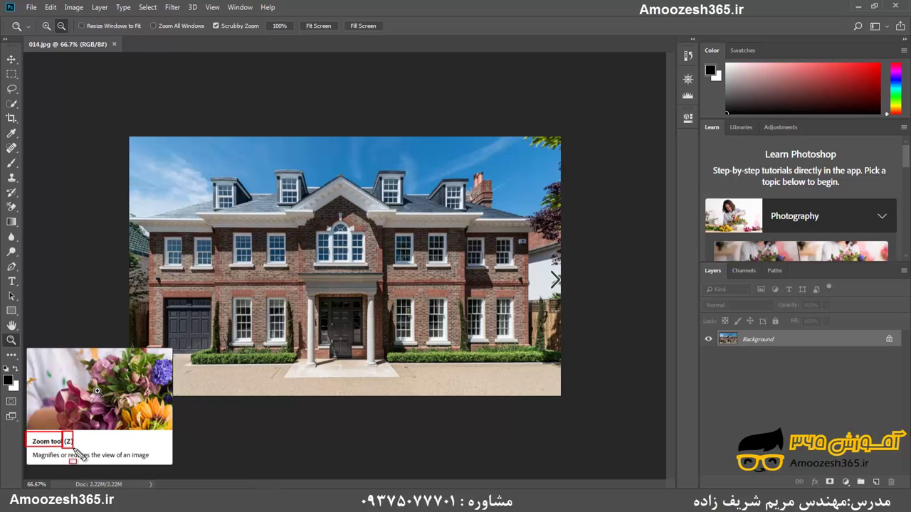
{"action": "left_click_drag", "start_coordinate": [29, 349], "coordinate": [172, 431]}
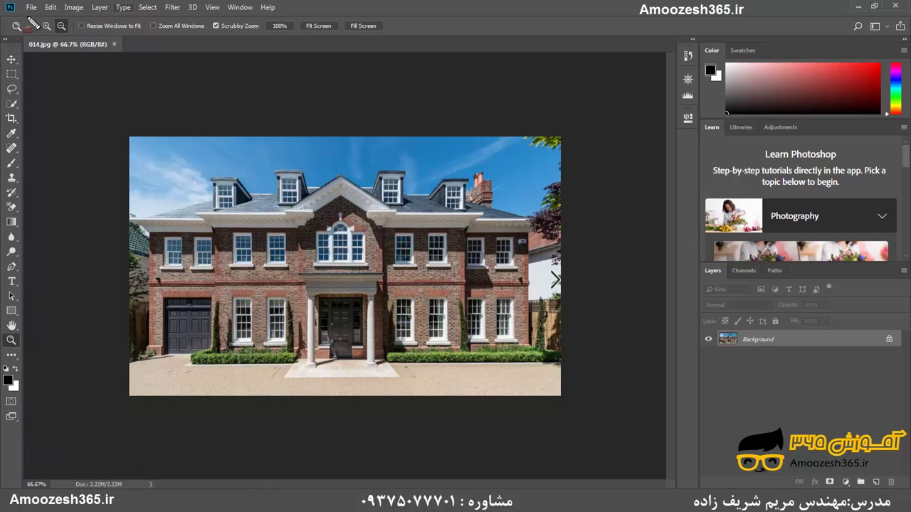
{"action": "left_click_drag", "start_coordinate": [3, 17], "coordinate": [407, 35]}
{"action": "key", "text": "Escape"}
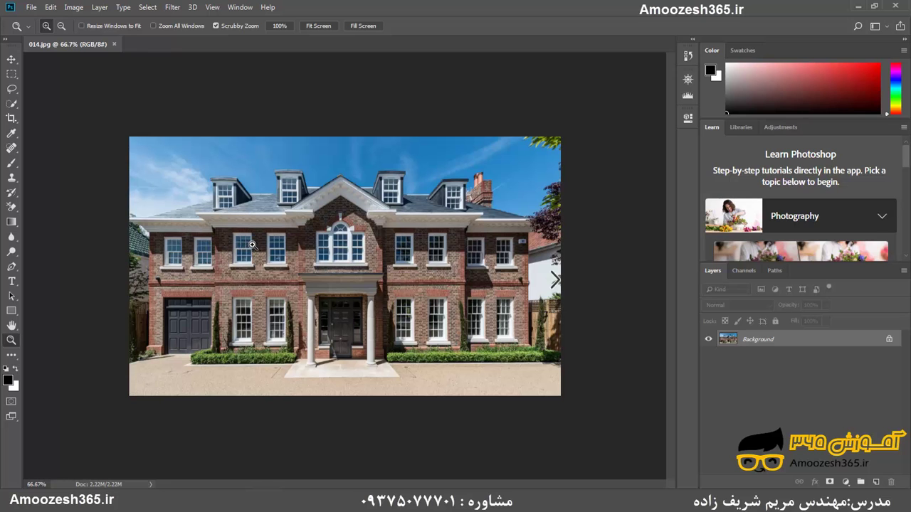
Zoom in on the brick facade around the central arched window to 400%
{"action": "left_click", "coordinate": [368, 251]}
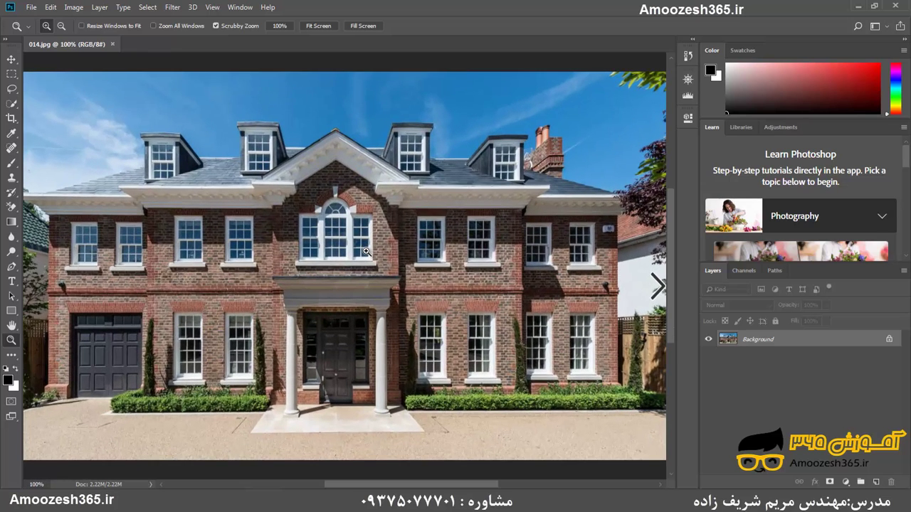
{"action": "left_click", "coordinate": [366, 252]}
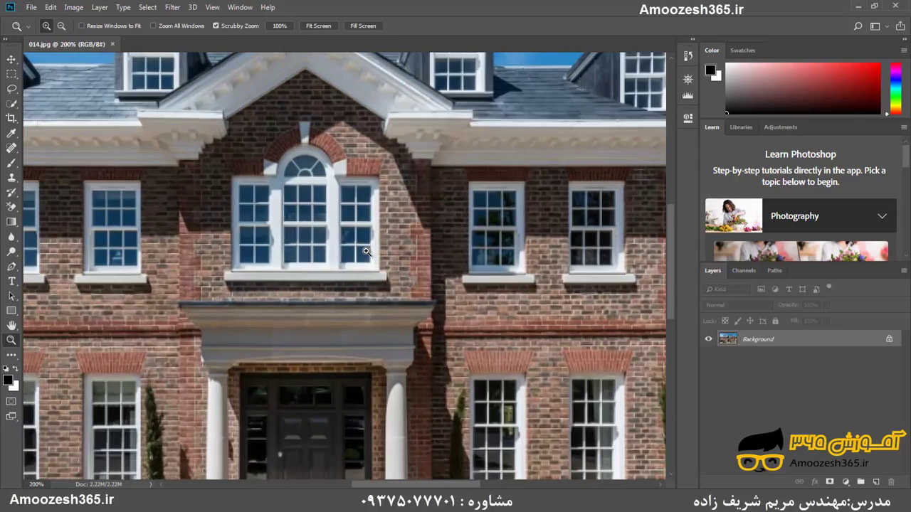
{"action": "left_click", "coordinate": [366, 252]}
{"action": "left_click", "coordinate": [548, 402]}
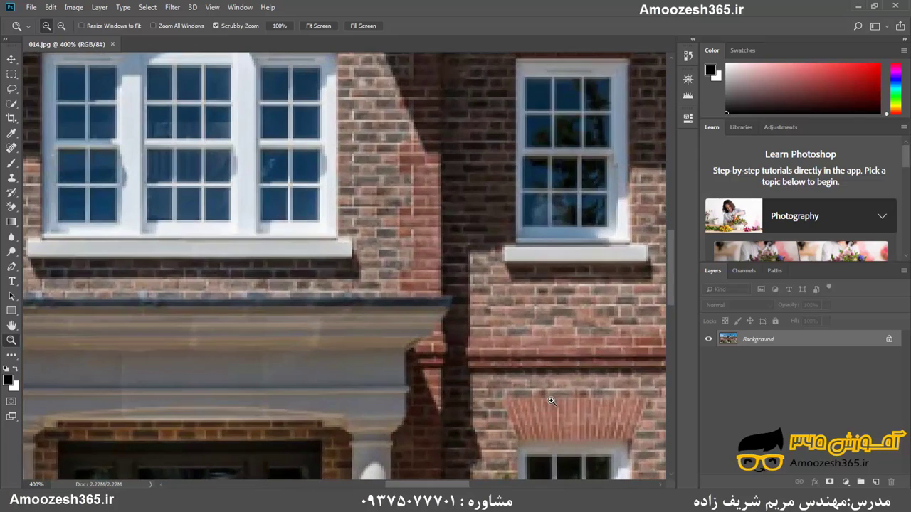
Switch the Zoom tool to zoom-out mode and reduce the view of the house to 100%
{"action": "left_click", "coordinate": [61, 28]}
{"action": "left_click", "coordinate": [412, 234]}
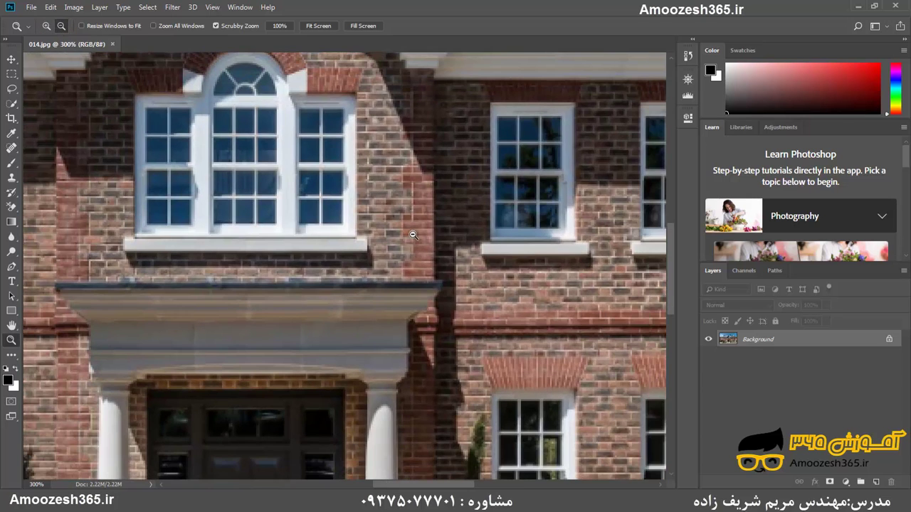
{"action": "left_click", "coordinate": [413, 236]}
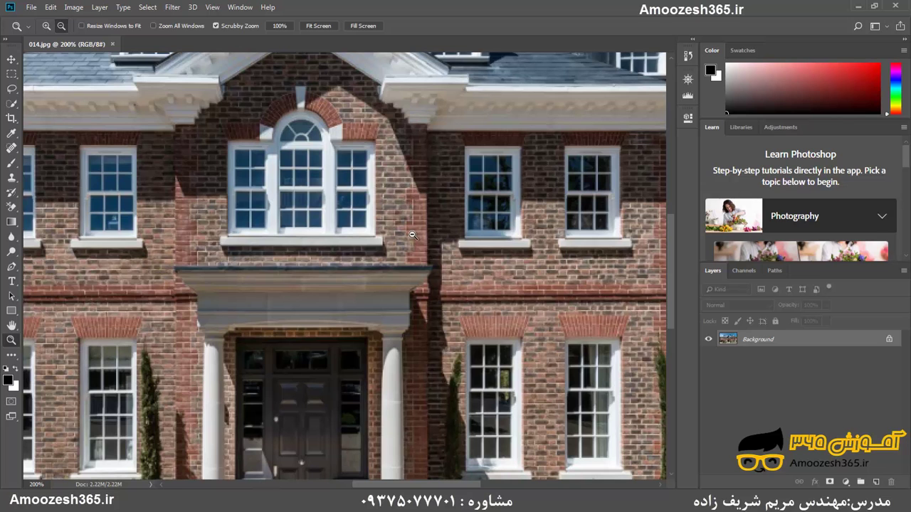
{"action": "left_click", "coordinate": [413, 235]}
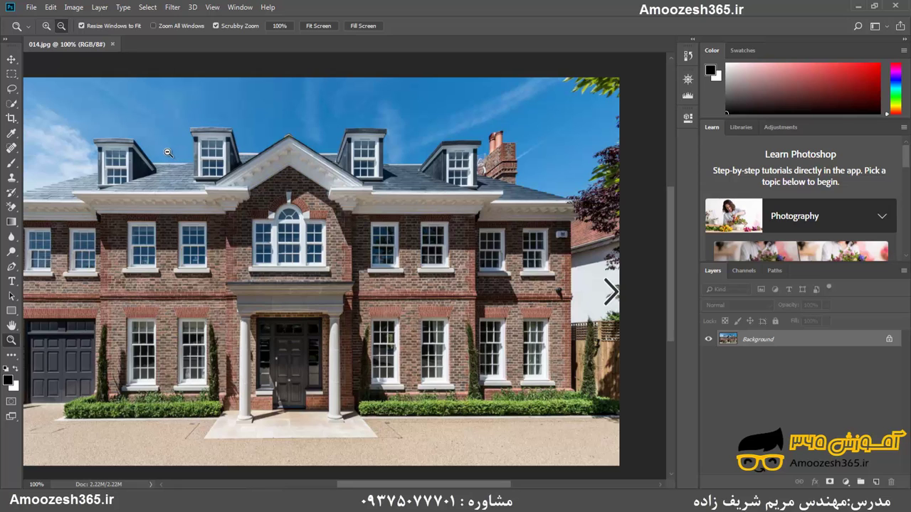
Switch back to zoom-in mode, turn on Zoom All Windows and magnify the central gable to 400%
{"action": "left_click", "coordinate": [46, 25]}
{"action": "left_click", "coordinate": [219, 178]}
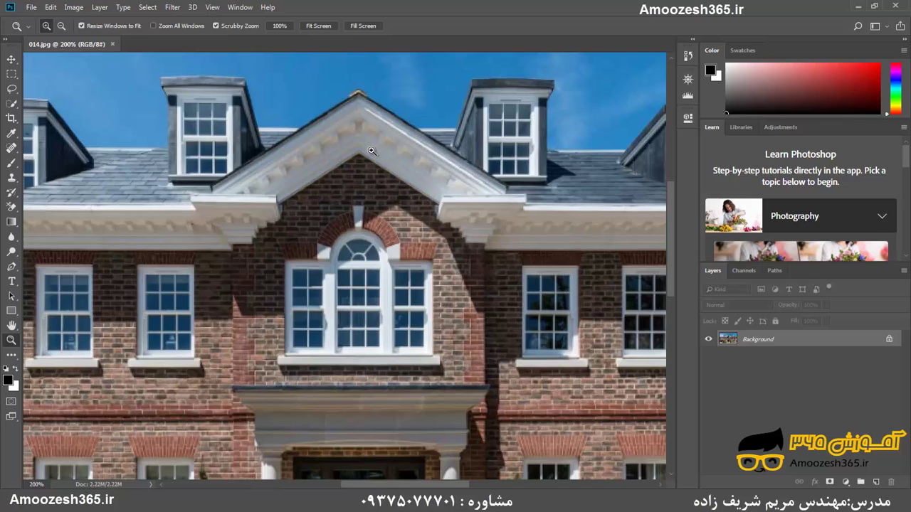
{"action": "left_click", "coordinate": [153, 25]}
{"action": "key", "text": "ctrl+plus"}
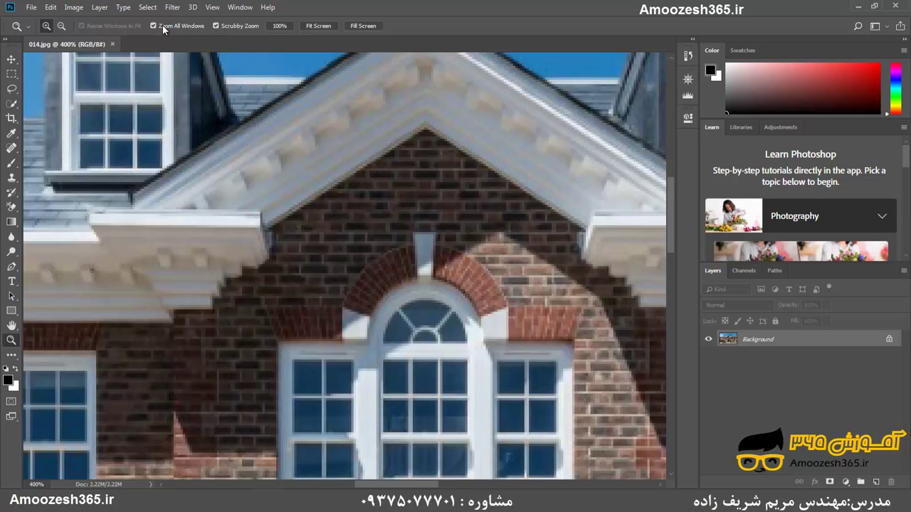
{"action": "left_click", "coordinate": [154, 26]}
{"action": "scroll", "coordinate": [283, 211], "scroll_direction": "down", "scroll_amount": 1}
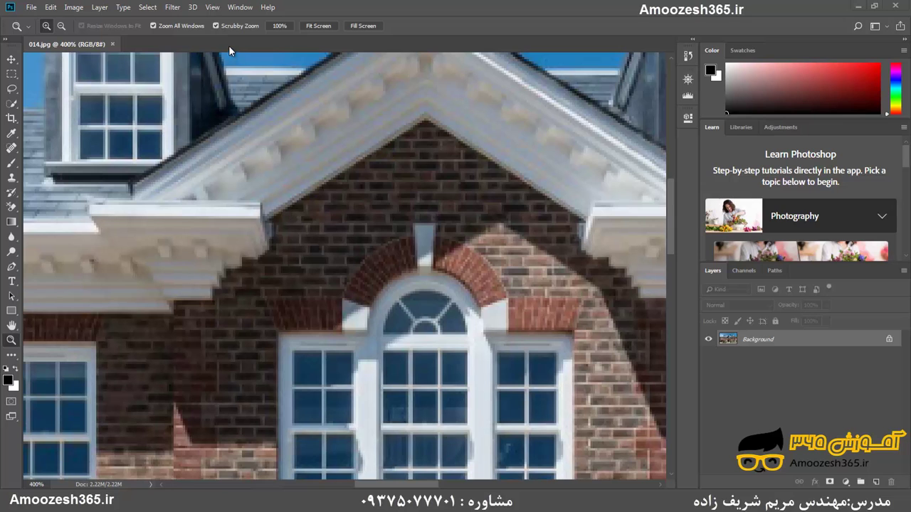
Display the house photo at 100% magnification using the Zoom tool's preset
{"action": "left_click", "coordinate": [279, 25]}
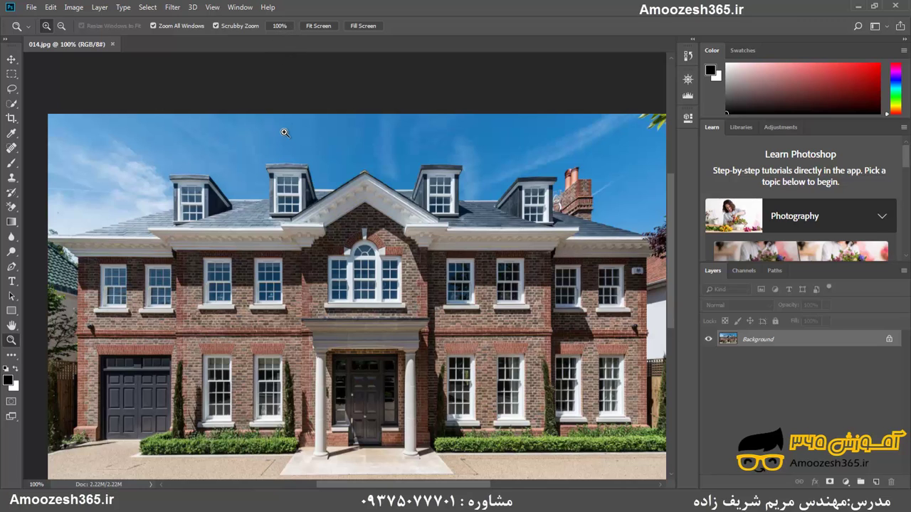
{"action": "left_click_drag", "start_coordinate": [284, 133], "coordinate": [285, 132]}
{"action": "left_click", "coordinate": [280, 26]}
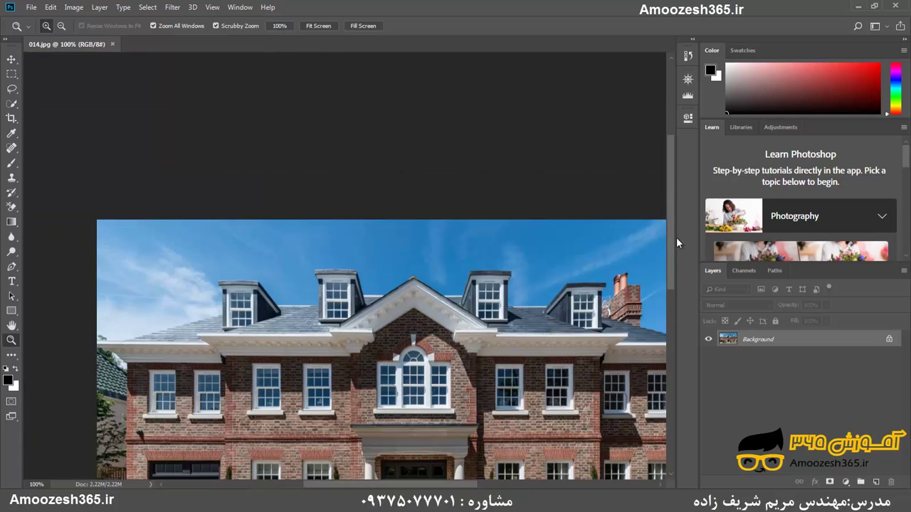
Fit the whole photo on the screen, and enlarge it to fill the entire document window
{"action": "left_click", "coordinate": [318, 25]}
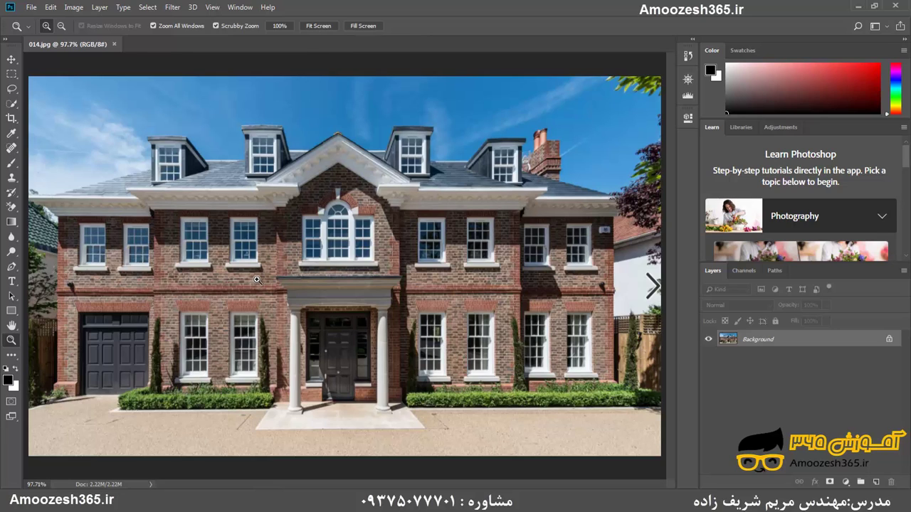
{"action": "left_click", "coordinate": [374, 27]}
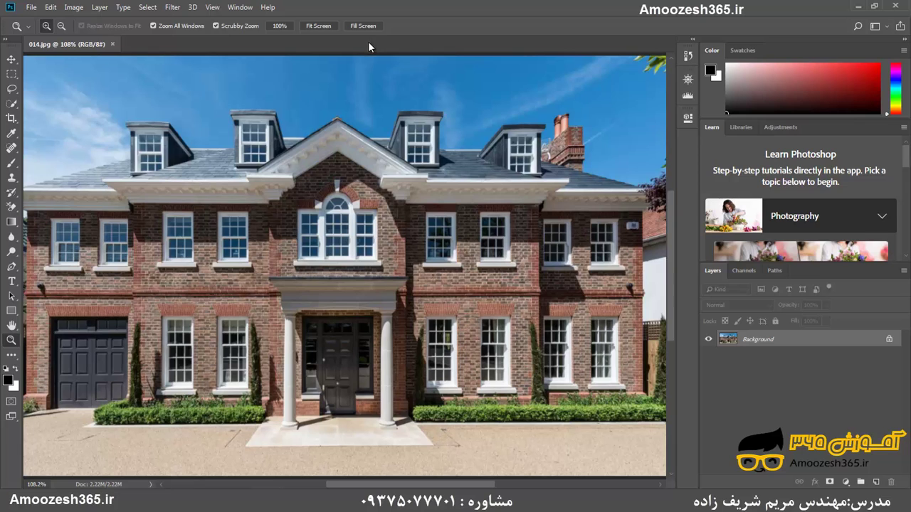
{"action": "mouse_move", "coordinate": [22, 55]}
{"action": "left_mouse_down"}
{"action": "mouse_move", "coordinate": [346, 474]}
{"action": "mouse_move", "coordinate": [667, 475]}
{"action": "left_mouse_up"}
Display the house photo at its print size
{"action": "left_click", "coordinate": [214, 7]}
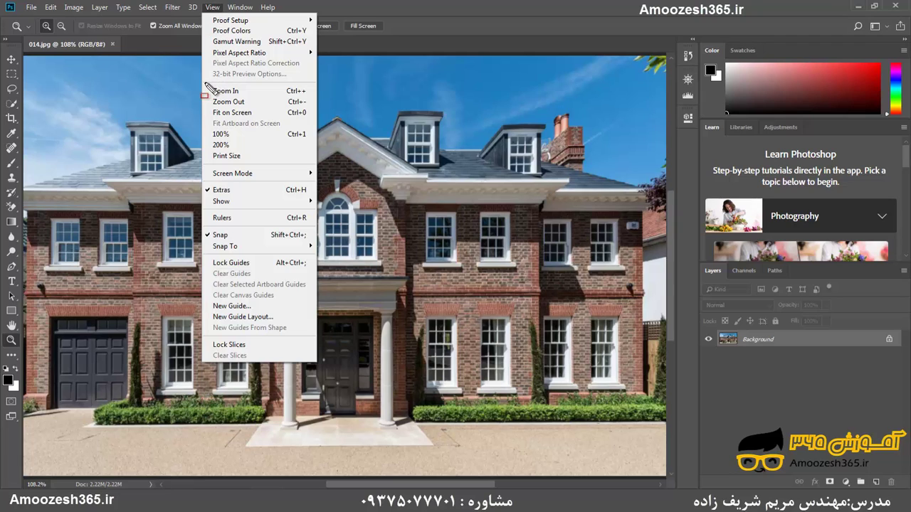
{"action": "left_click_drag", "start_coordinate": [210, 82], "coordinate": [317, 167]}
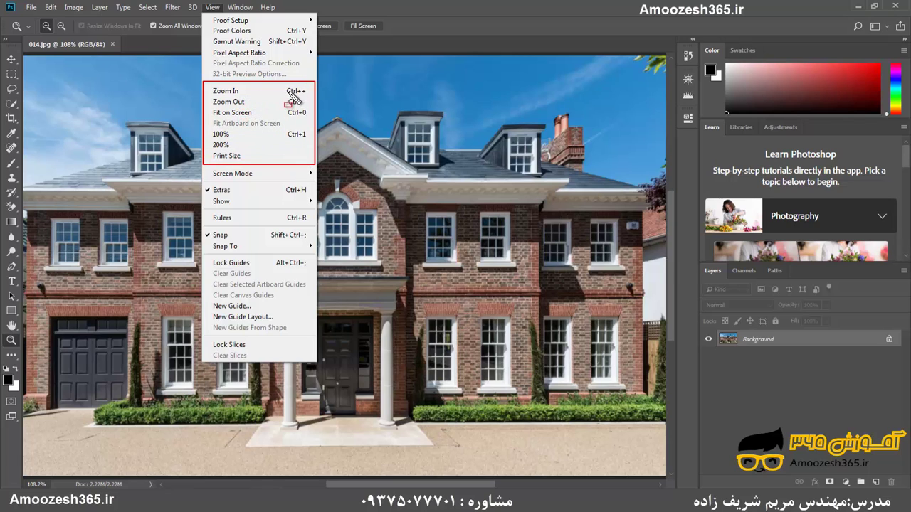
{"action": "left_click_drag", "start_coordinate": [283, 86], "coordinate": [307, 96]}
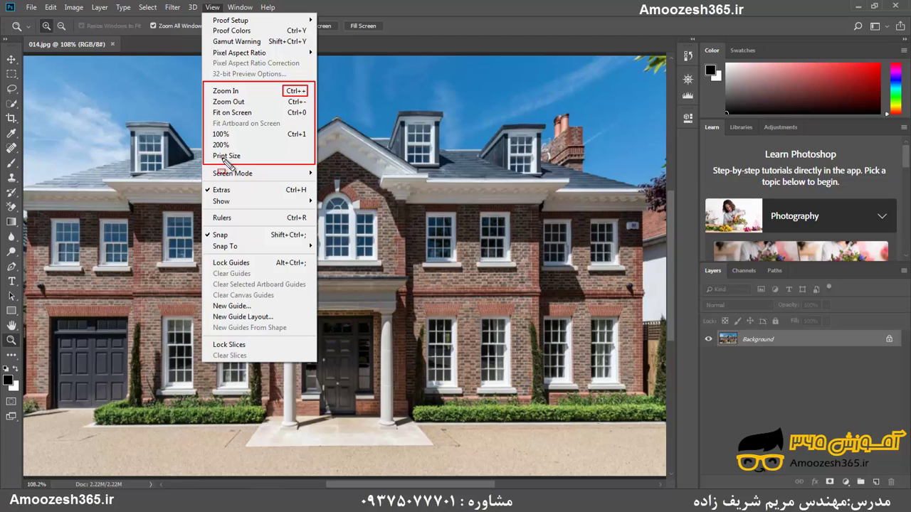
{"action": "left_click", "coordinate": [214, 8]}
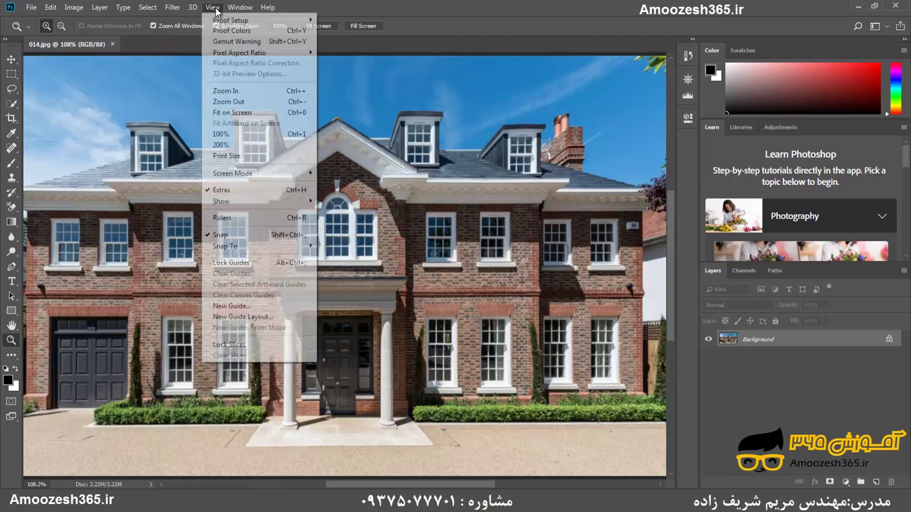
{"action": "left_click", "coordinate": [237, 156]}
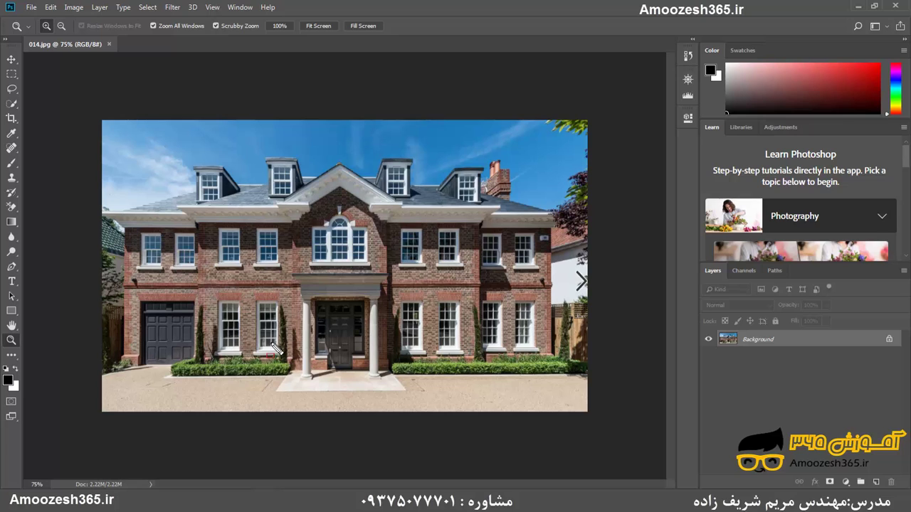
{"action": "left_click_drag", "start_coordinate": [97, 119], "coordinate": [593, 423]}
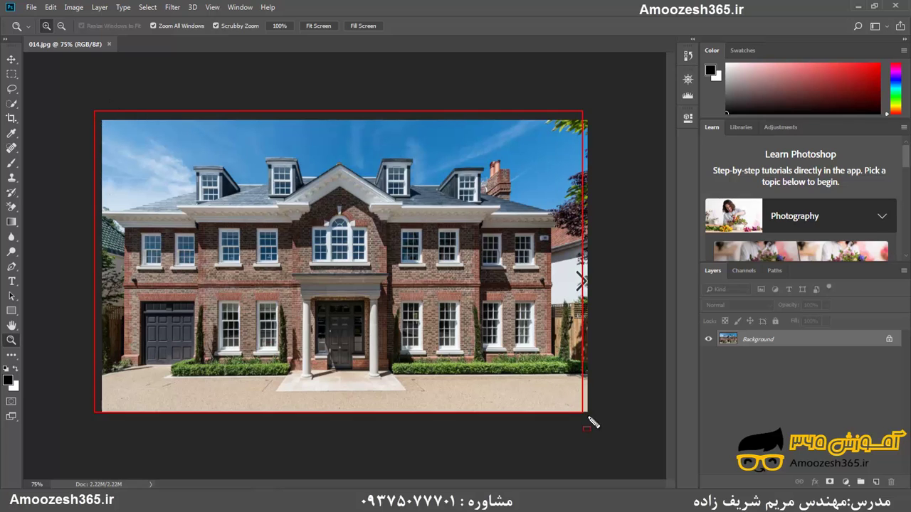
Fit the photo on the screen again and zoom in to 200%
{"action": "left_click", "coordinate": [213, 9]}
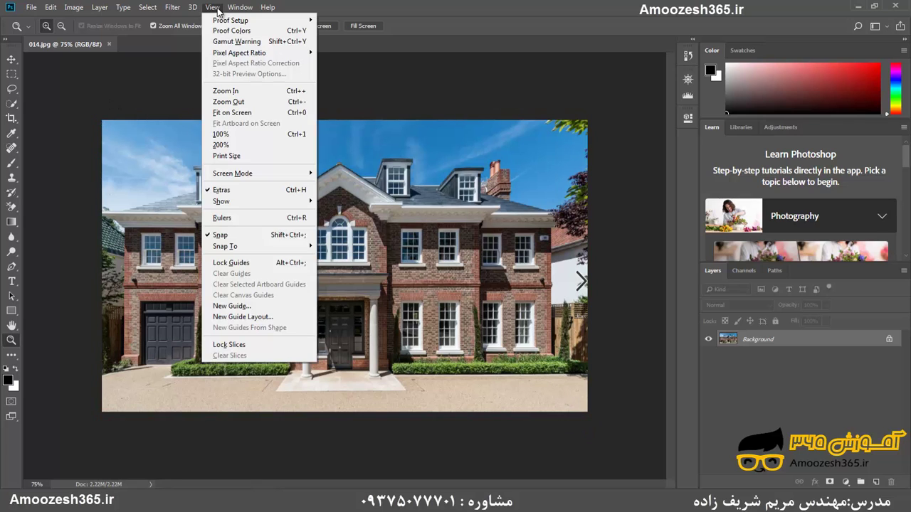
{"action": "left_click", "coordinate": [240, 119]}
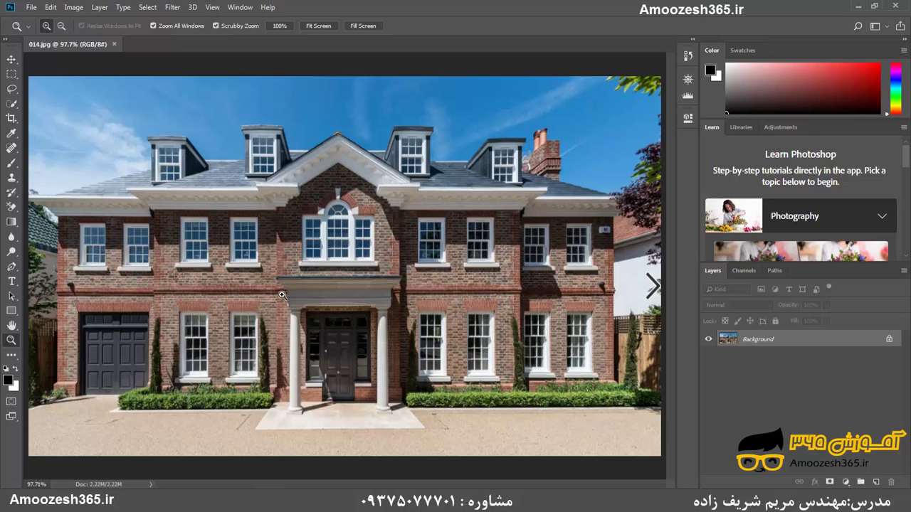
{"action": "key", "text": "ctrl+plus"}
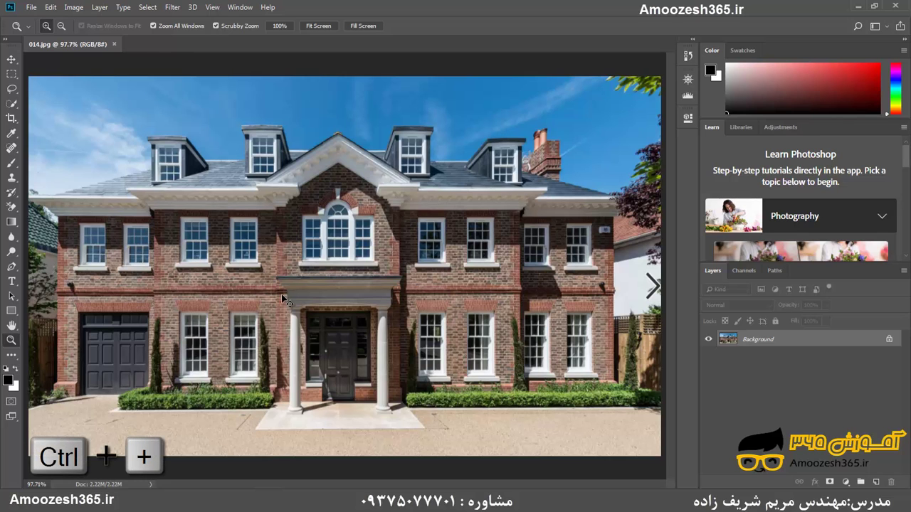
{"action": "key", "text": "ctrl+plus"}
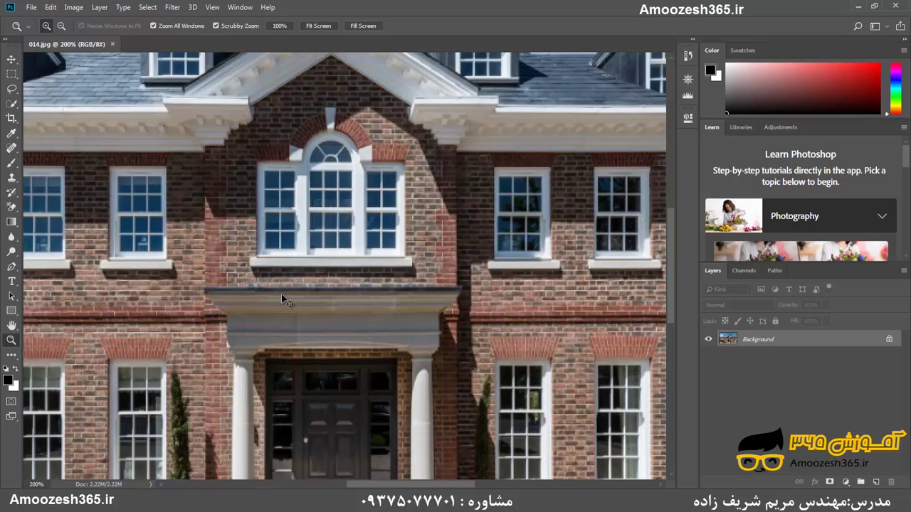
Zoom out to 100% and scroll to the driveway in the lower part of the photo
{"action": "key", "text": "ctrl+minus"}
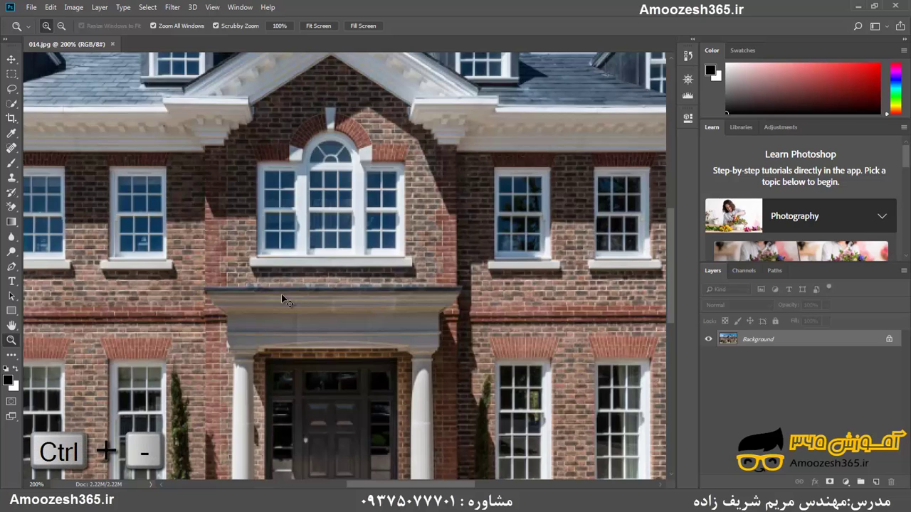
{"action": "key", "text": "ctrl+minus"}
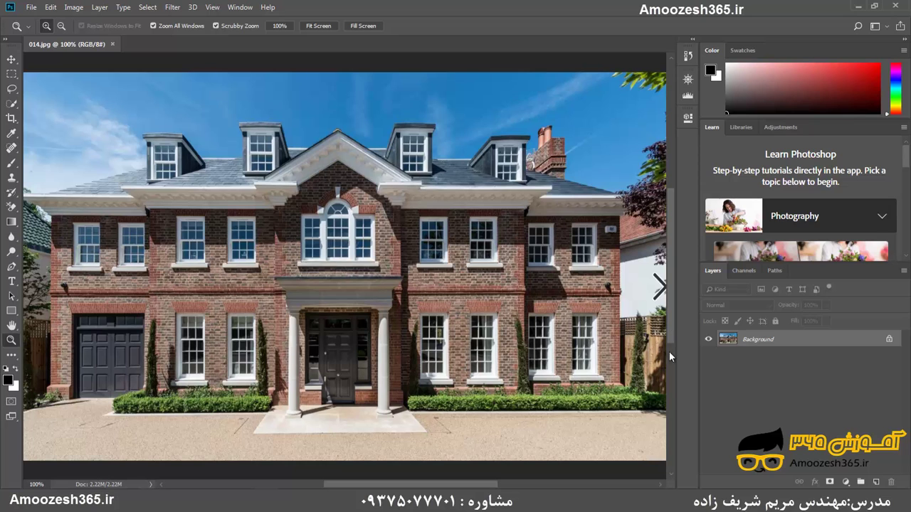
{"action": "left_click_drag", "start_coordinate": [669, 341], "coordinate": [532, 446]}
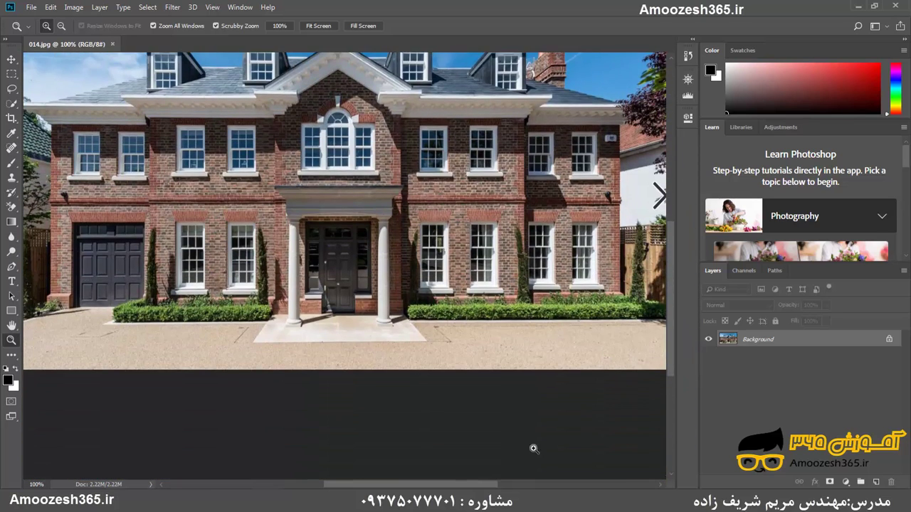
{"action": "mouse_move", "coordinate": [481, 486]}
{"action": "left_mouse_down"}
{"action": "mouse_move", "coordinate": [613, 487]}
{"action": "mouse_move", "coordinate": [478, 487]}
{"action": "left_mouse_up"}
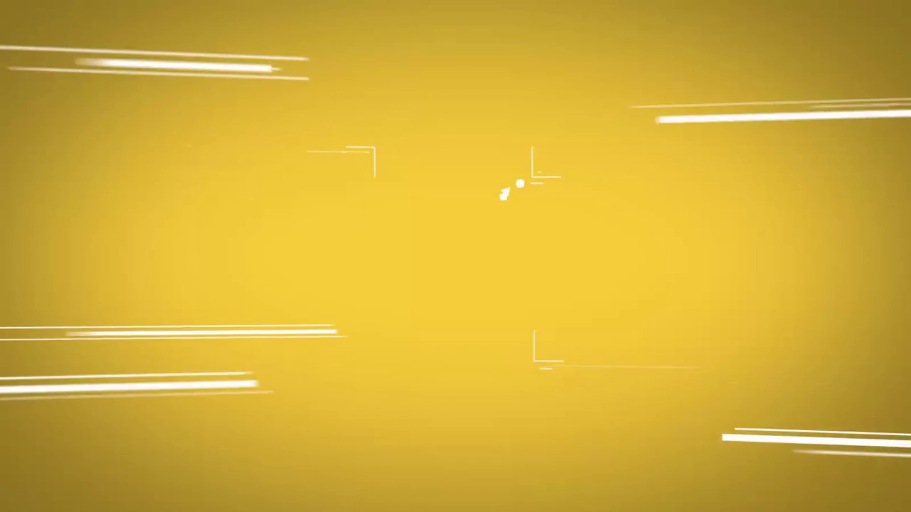